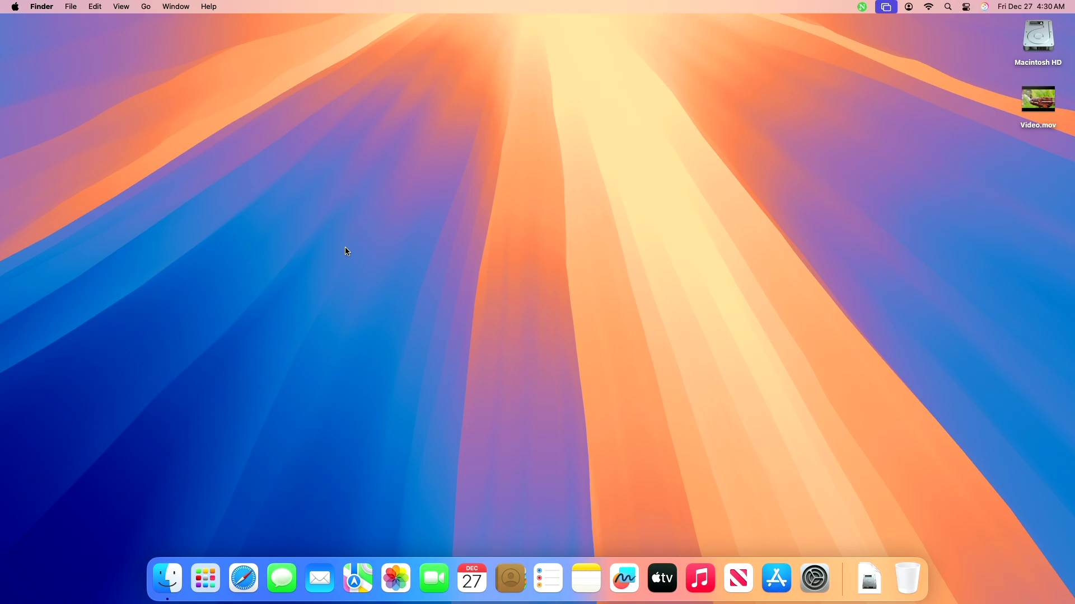
Lock the screen to view its wallpaper, then unlock with the password
click(15, 6)
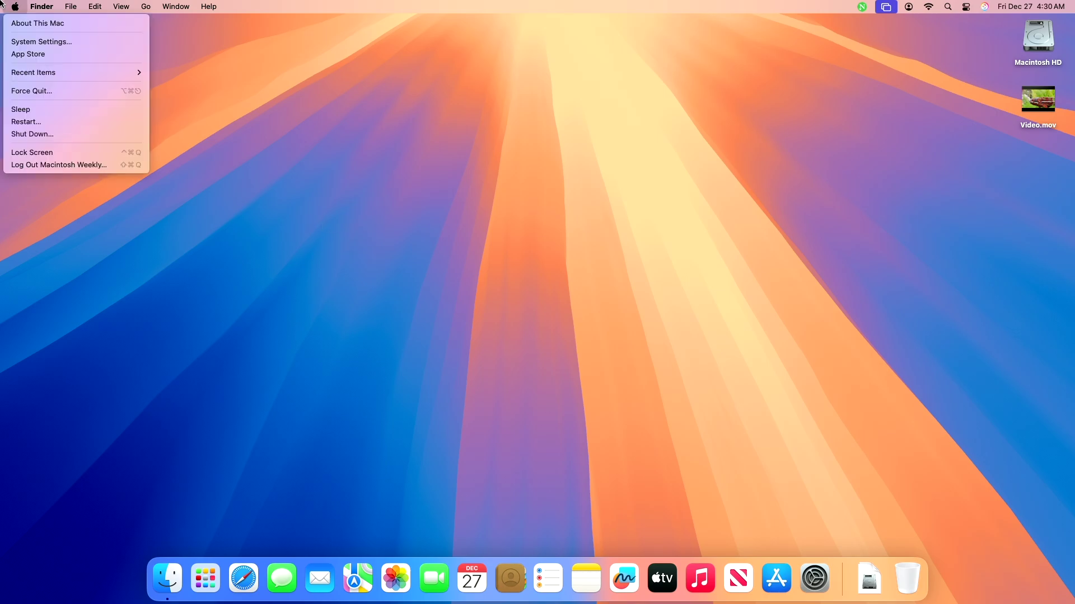
click(6, 157)
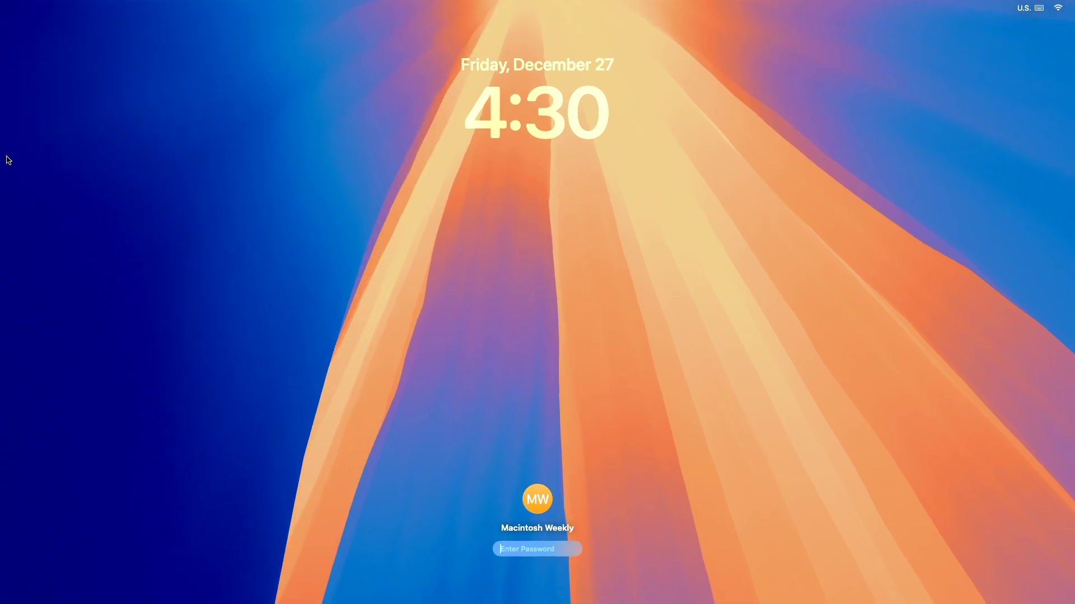
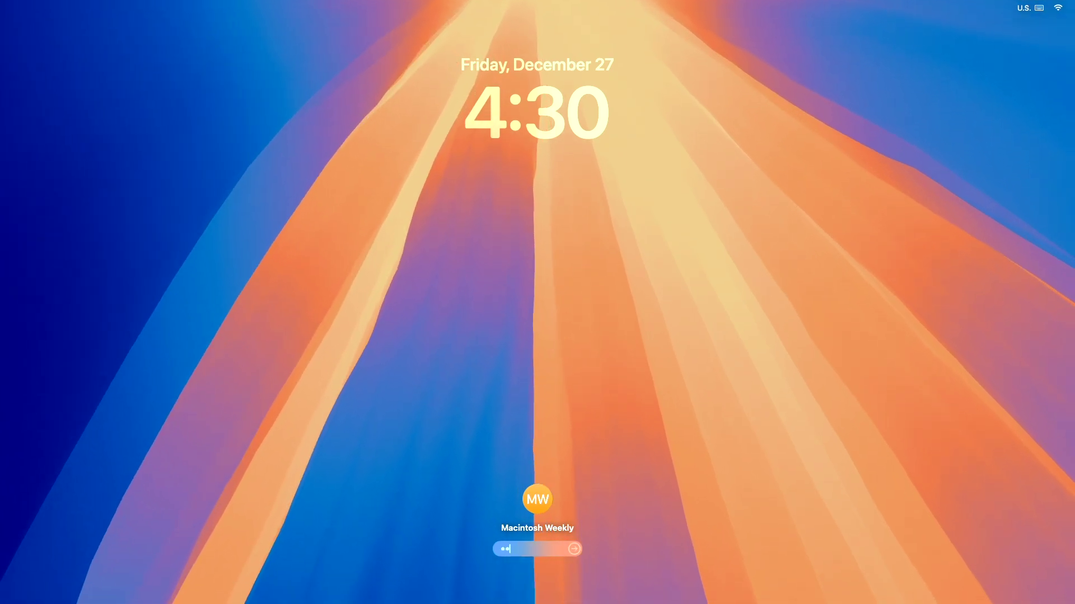
key(Return)
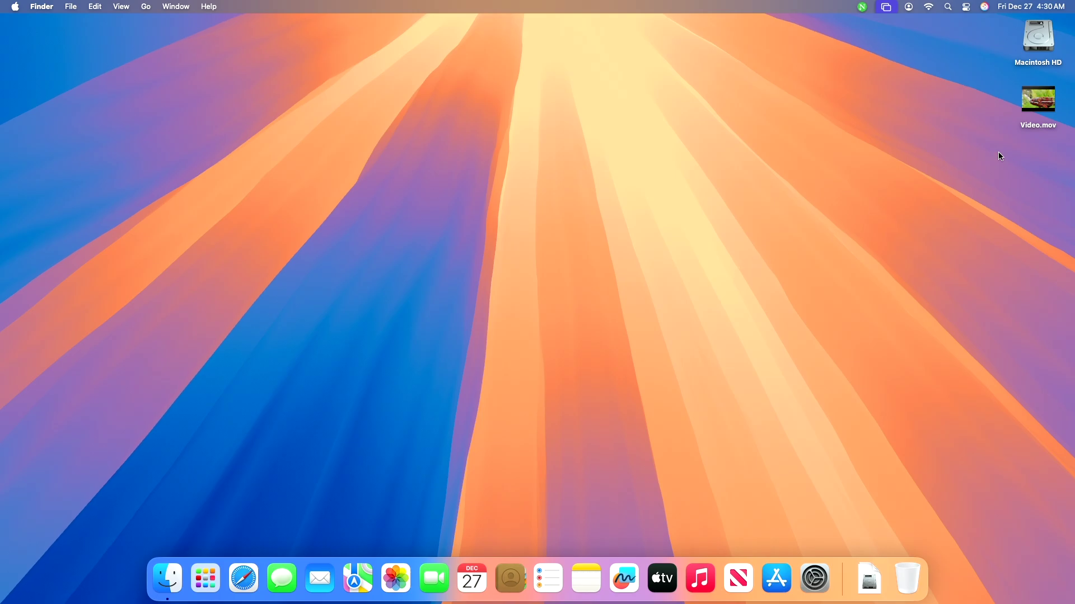
Quick Look preview the chameleon clip in the desktop's Video.mov
click(1036, 132)
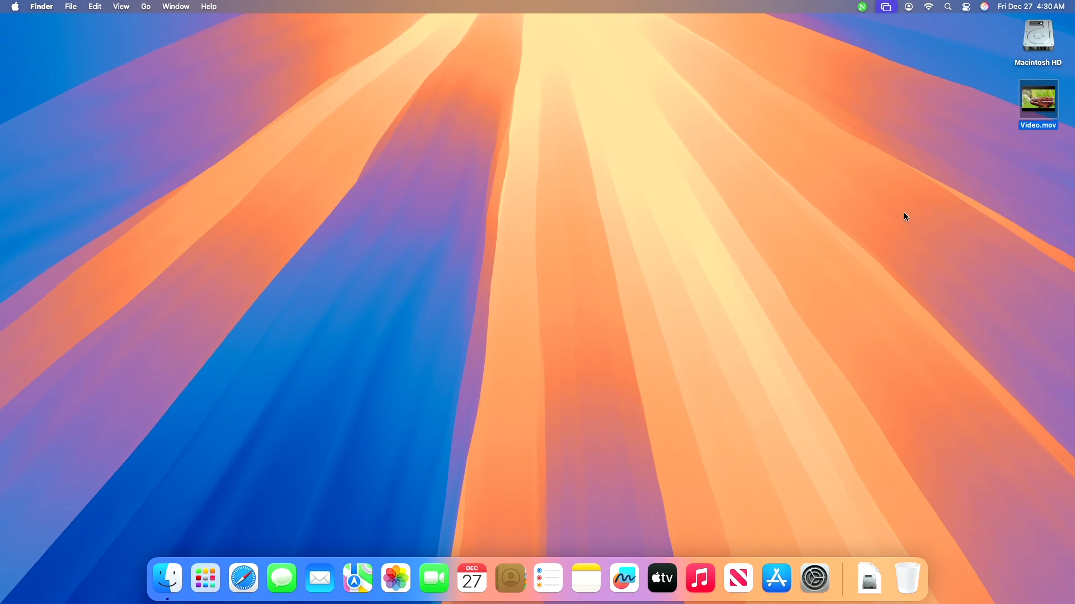
key(space)
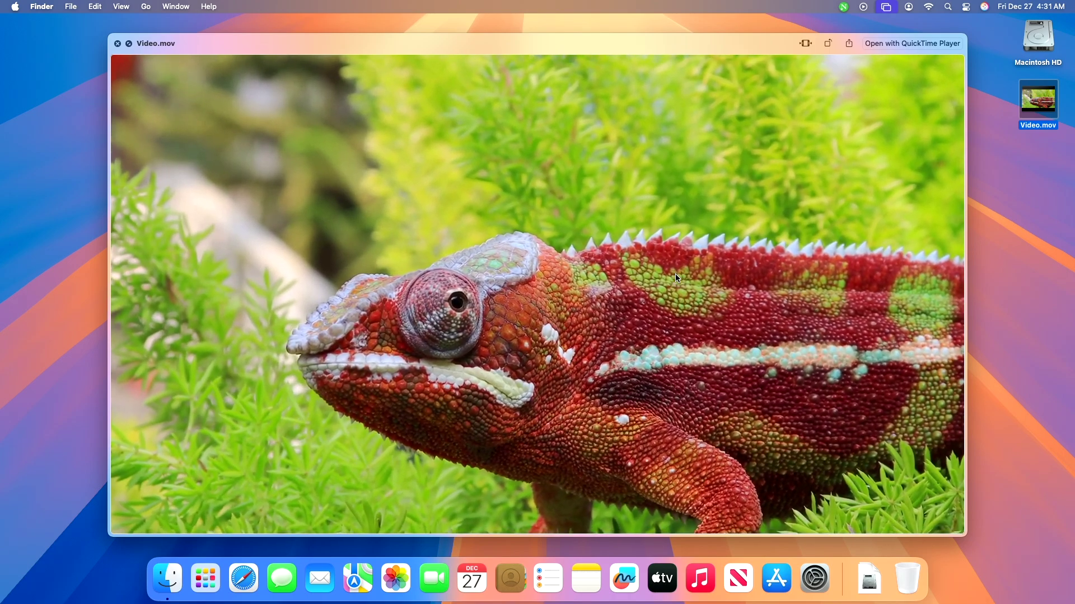
key(space)
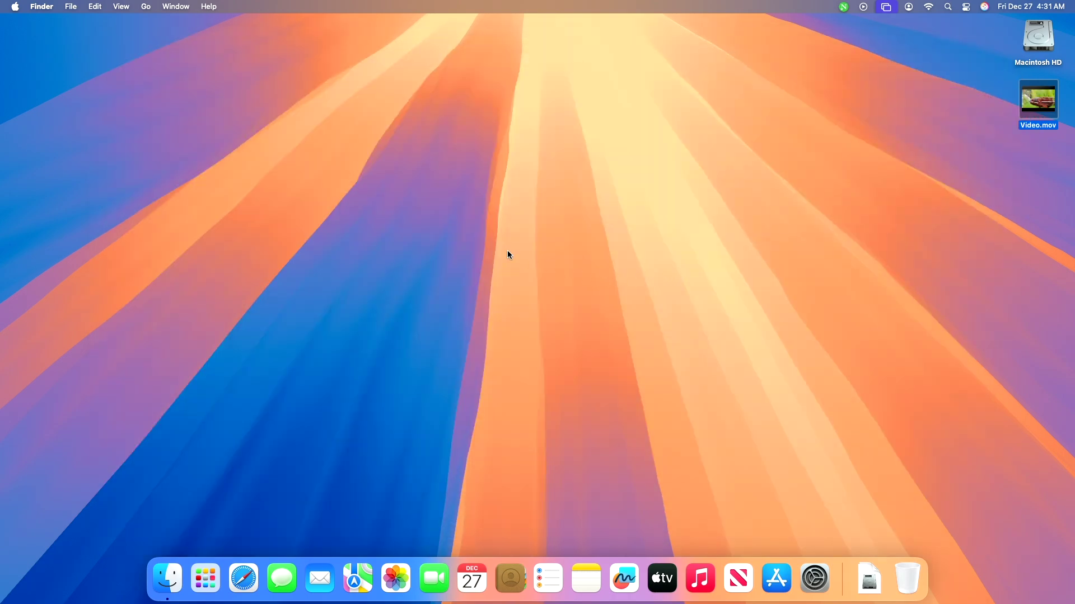
Apply the Redwoods from Above aerial from the desktop's Change Wallpaper settings
right_click(502, 231)
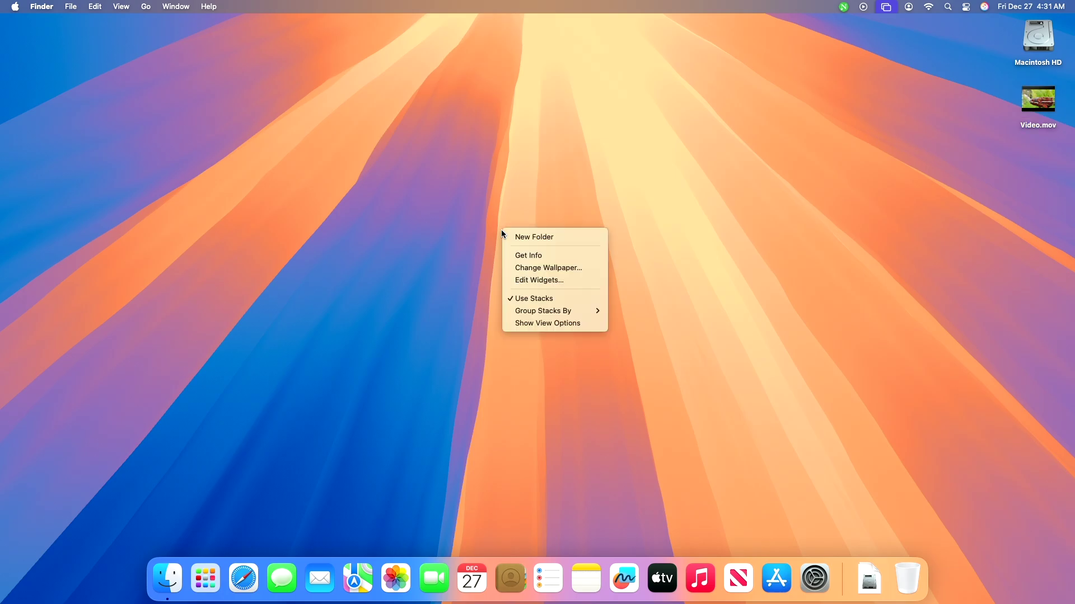
click(548, 268)
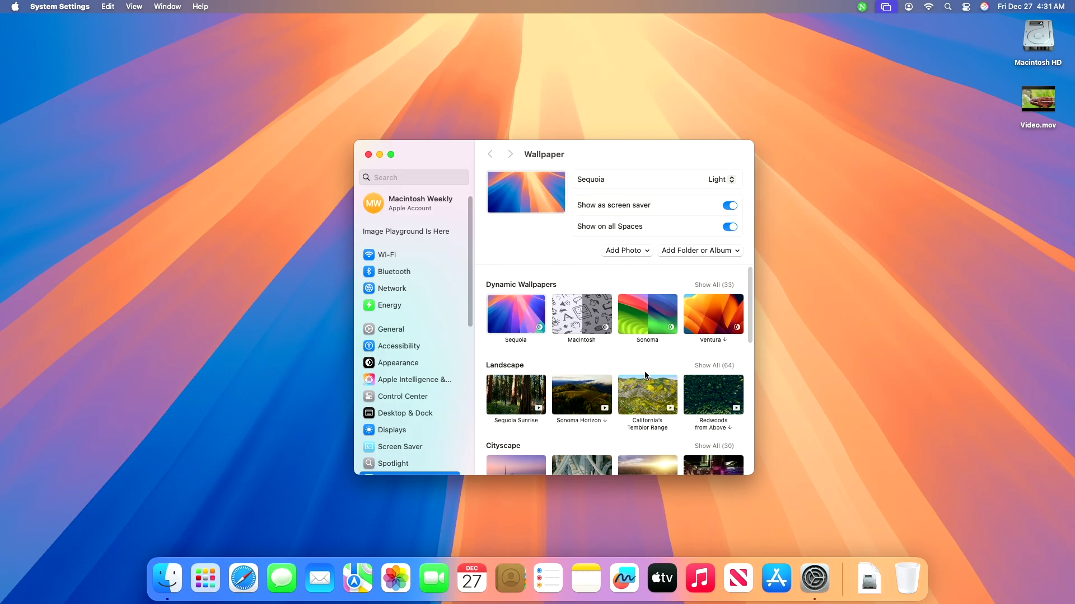
mouse_move(750, 314)
mouse_down()
mouse_move(745, 392)
mouse_move(754, 302)
mouse_up()
click(699, 397)
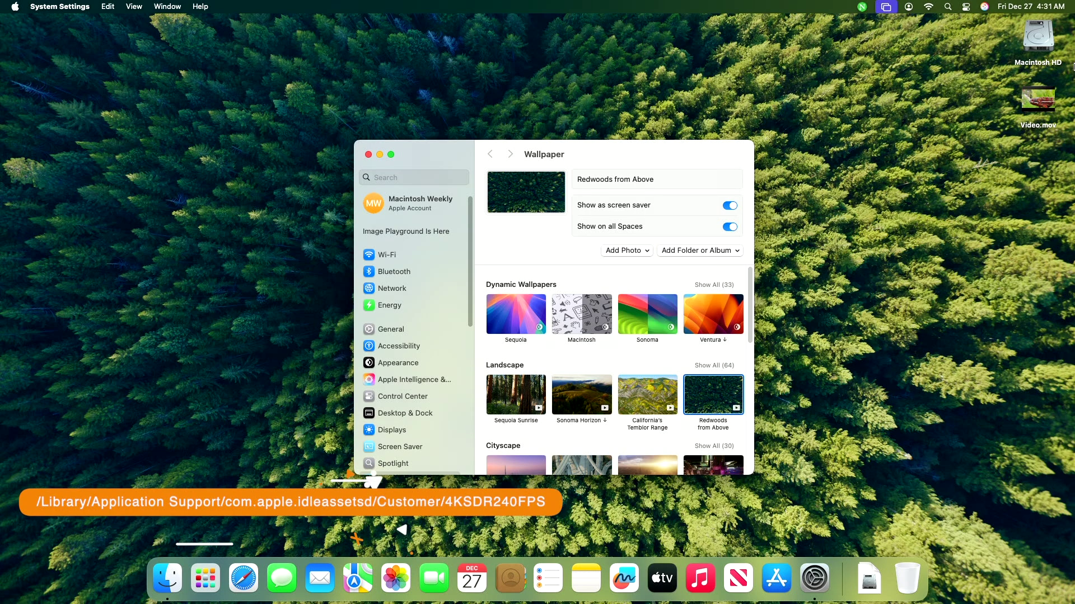
Browse Macintosh HD > Library > Application Support > com.apple.idleassetsd > Customer > 4KSDR240FPS
double_click(1047, 34)
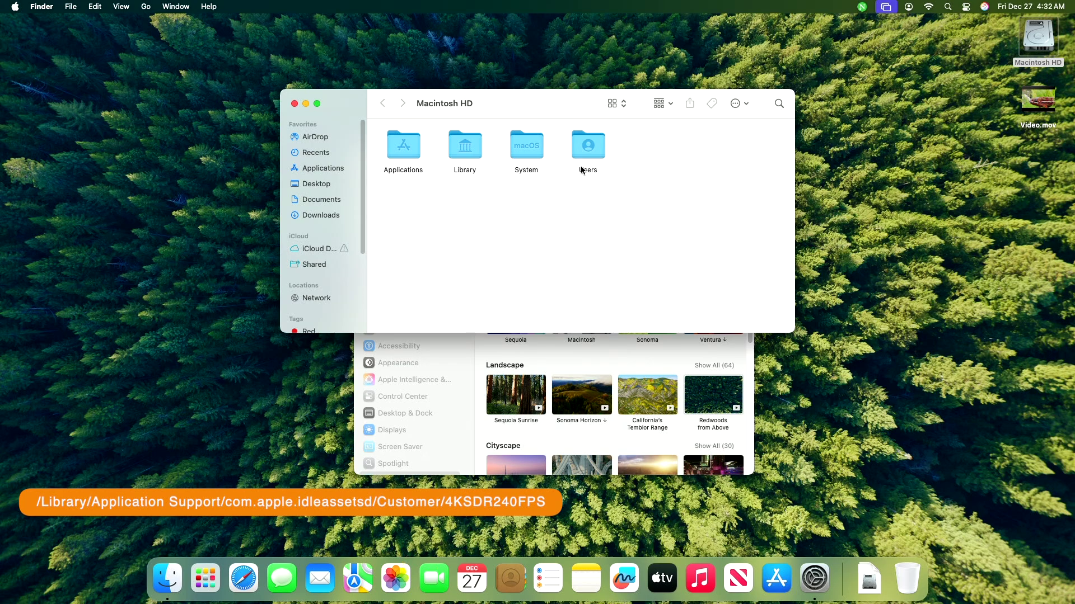
double_click(456, 146)
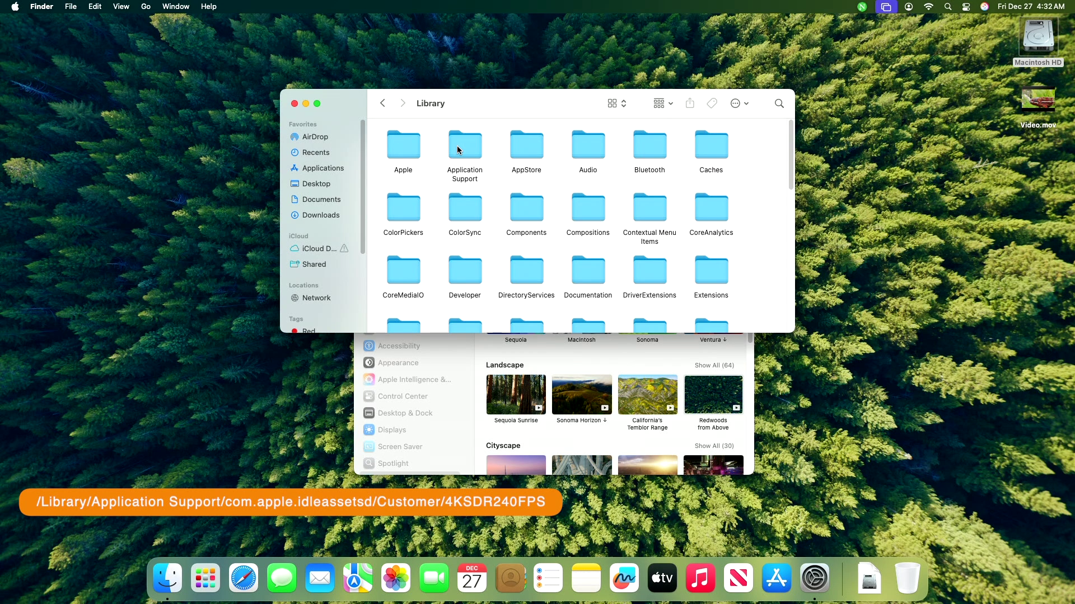
double_click(468, 144)
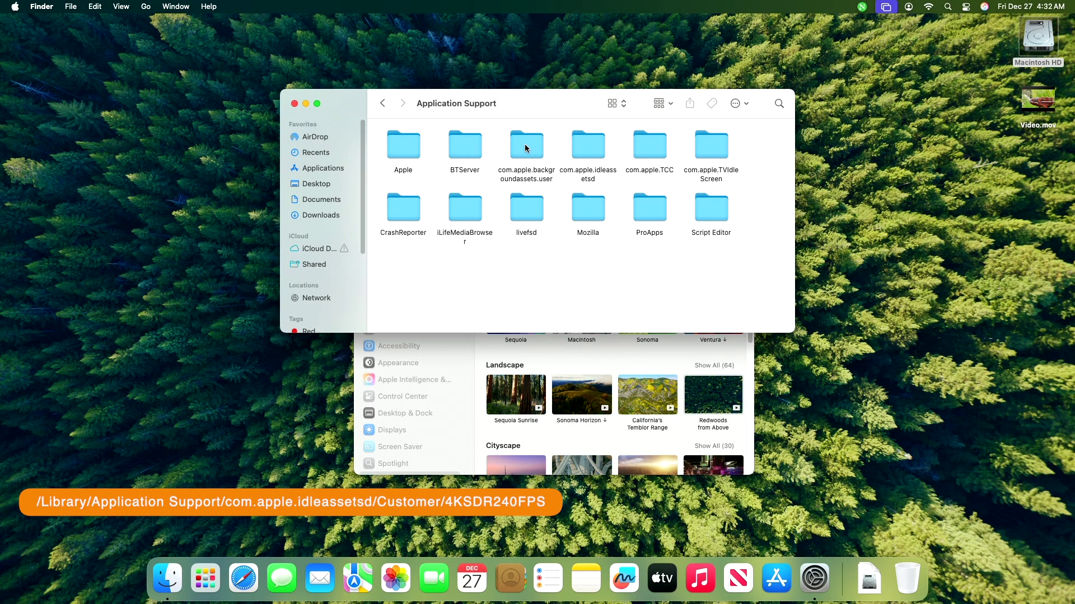
double_click(585, 144)
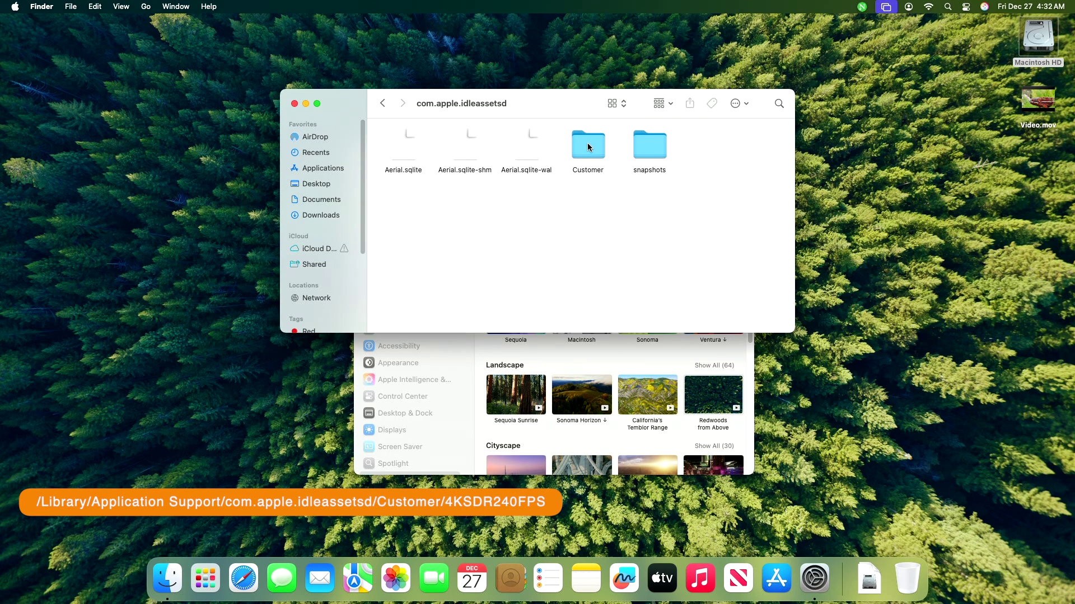
double_click(587, 146)
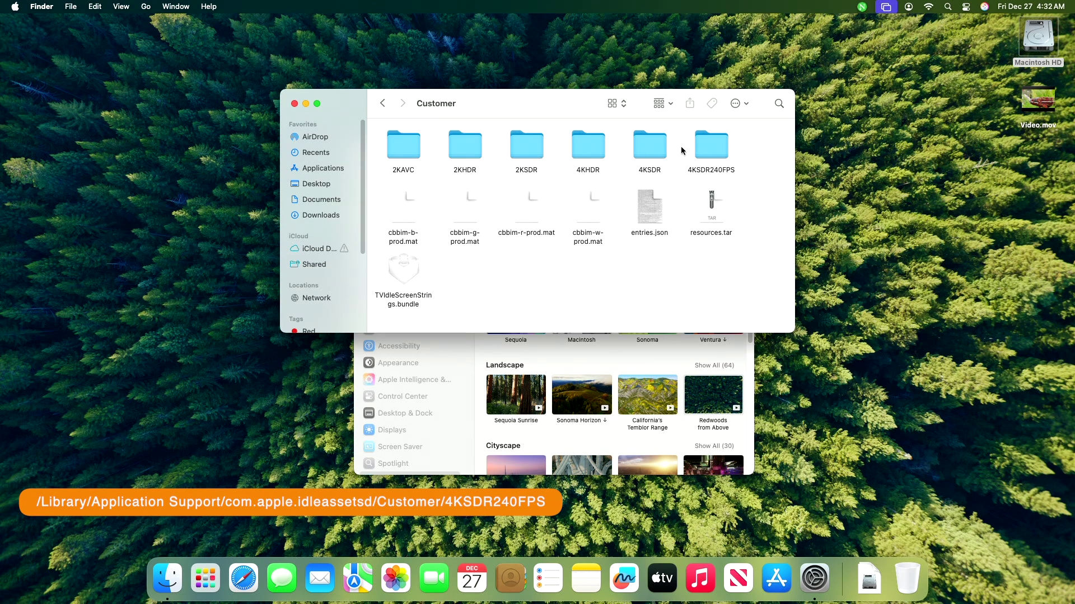
double_click(720, 144)
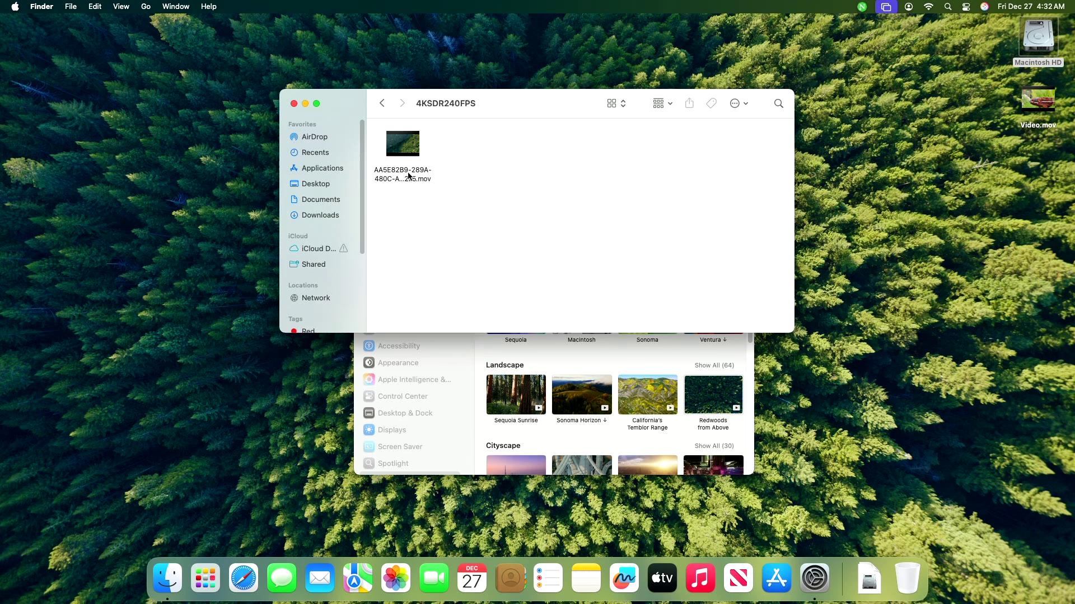
Move Video.mov from the desktop into 4KSDR240FPS, authenticating with the password
drag(1032, 128, 457, 179)
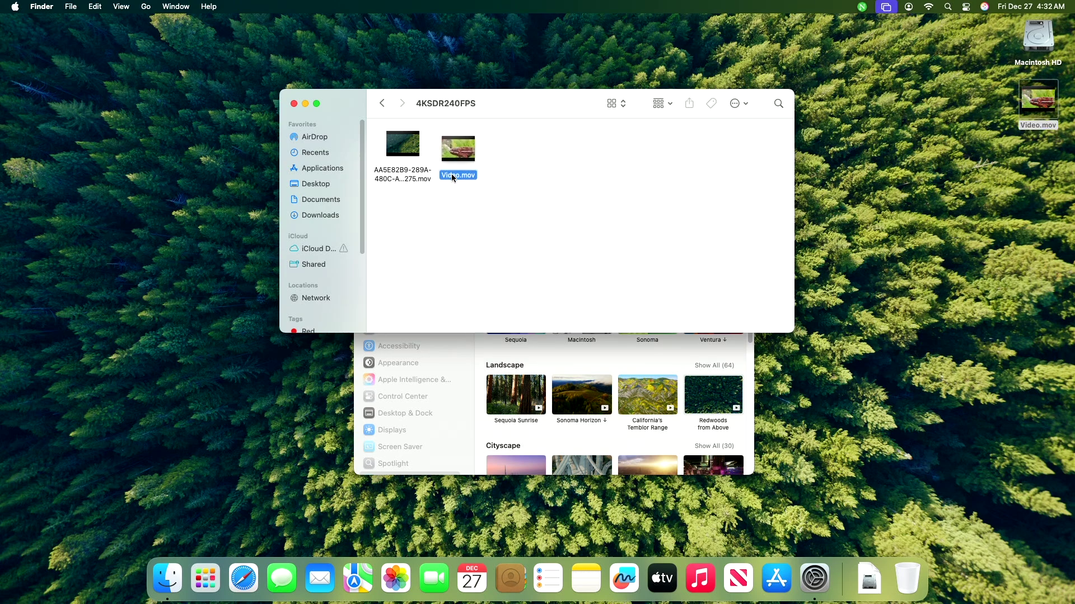
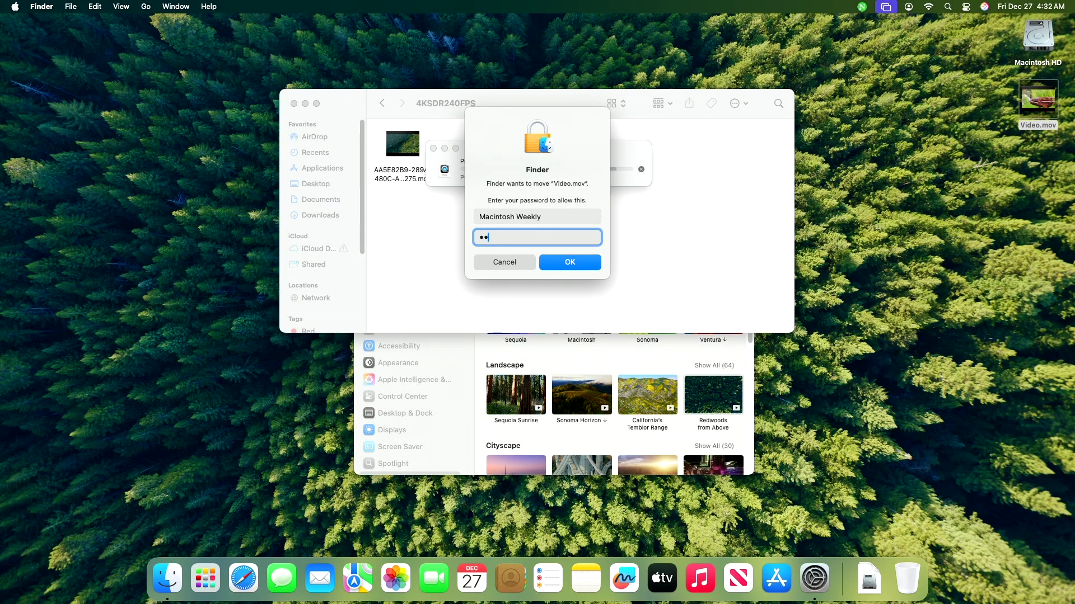
key(Return)
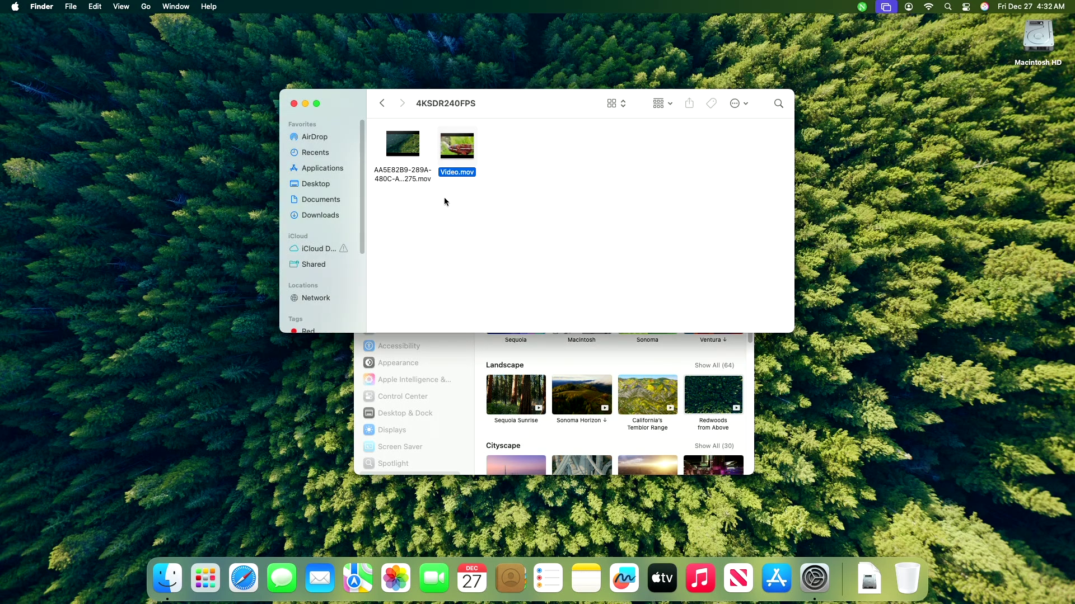
Move the original Redwoods aerial .mov to the Trash, authenticating with the password
click(413, 179)
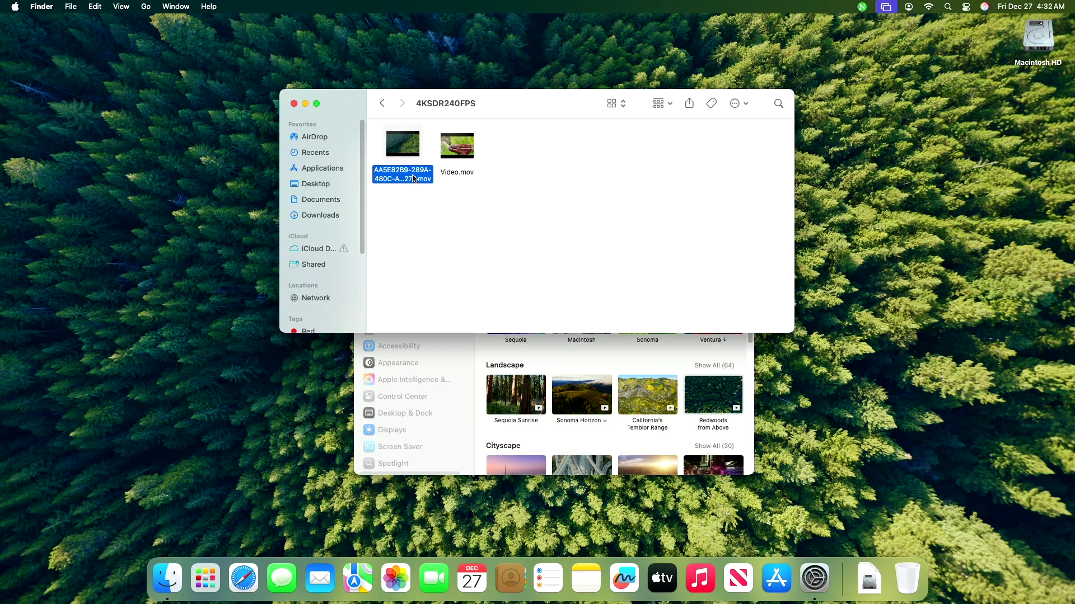
click(413, 178)
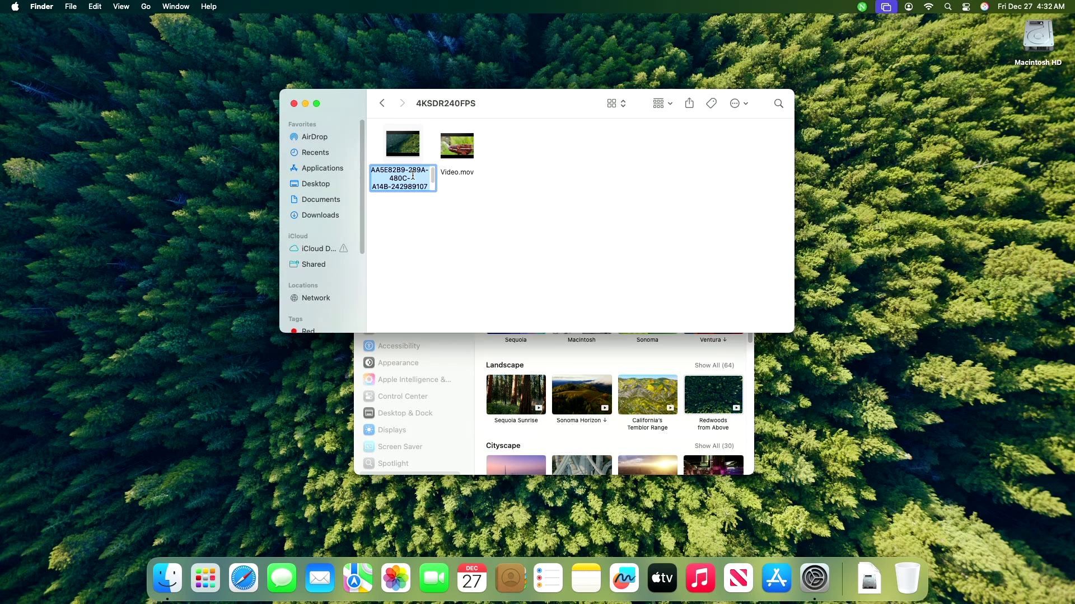
key(Return)
right_click(415, 152)
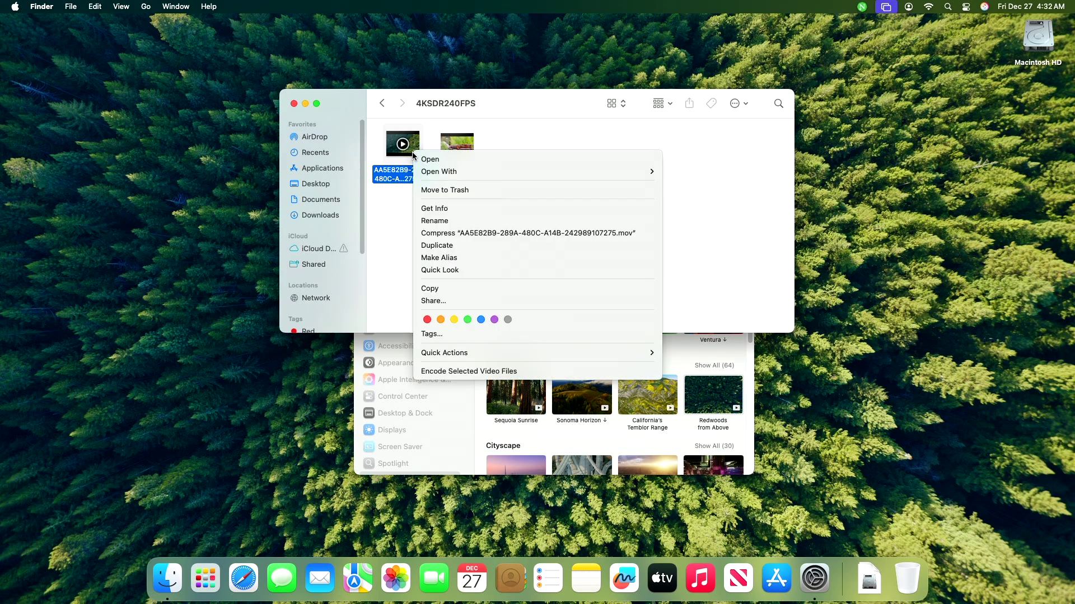
click(431, 188)
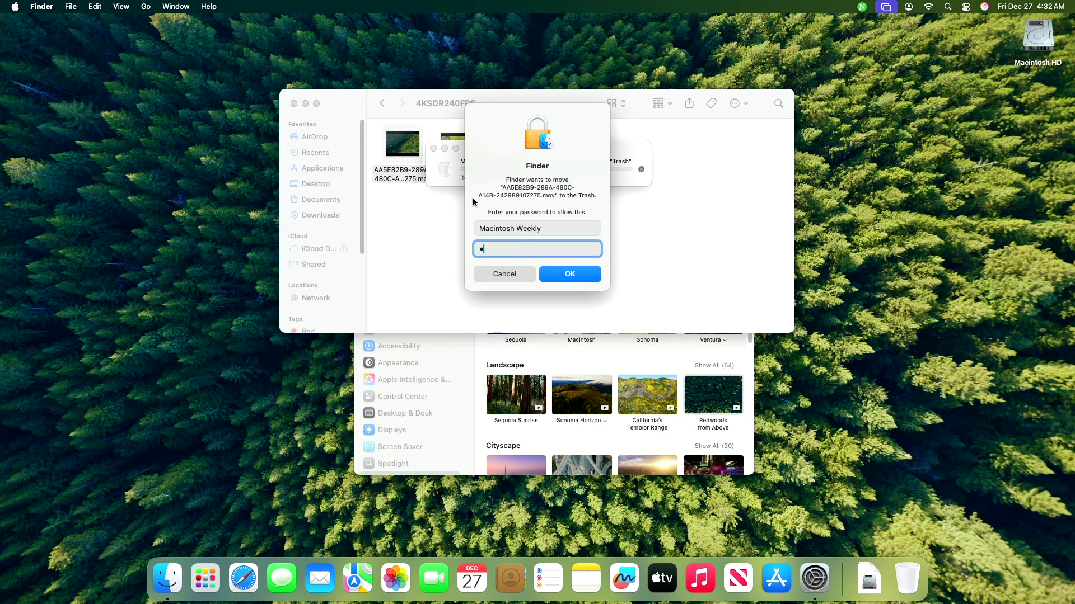
key(Return)
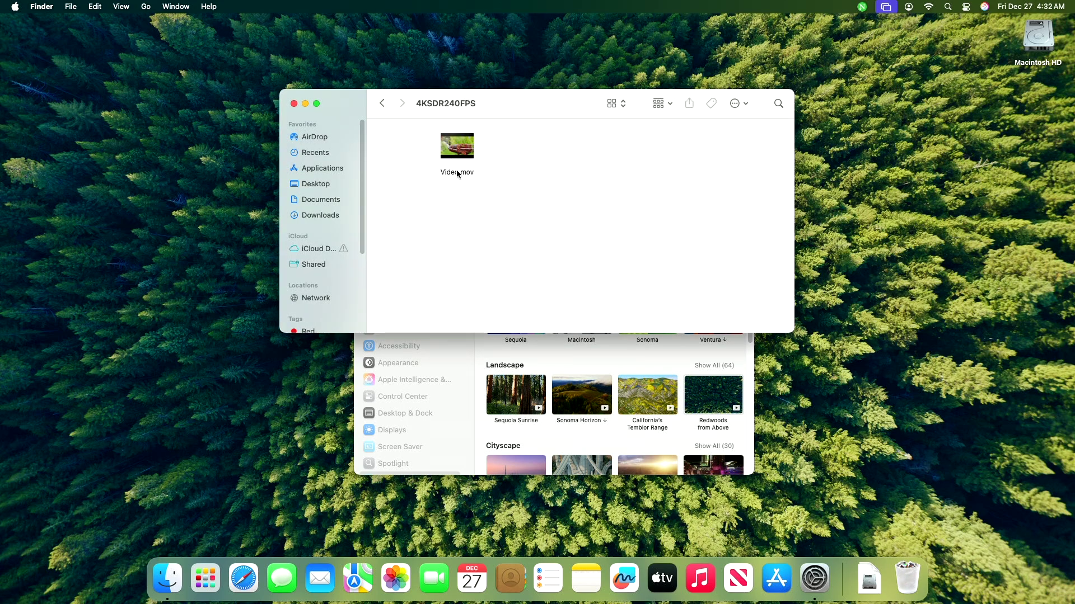
Tidy Video.mov with Clean Up and rename it AA5E82B9-289A-480C-A14B-242989107275.mov
drag(456, 170, 402, 163)
right_click(500, 150)
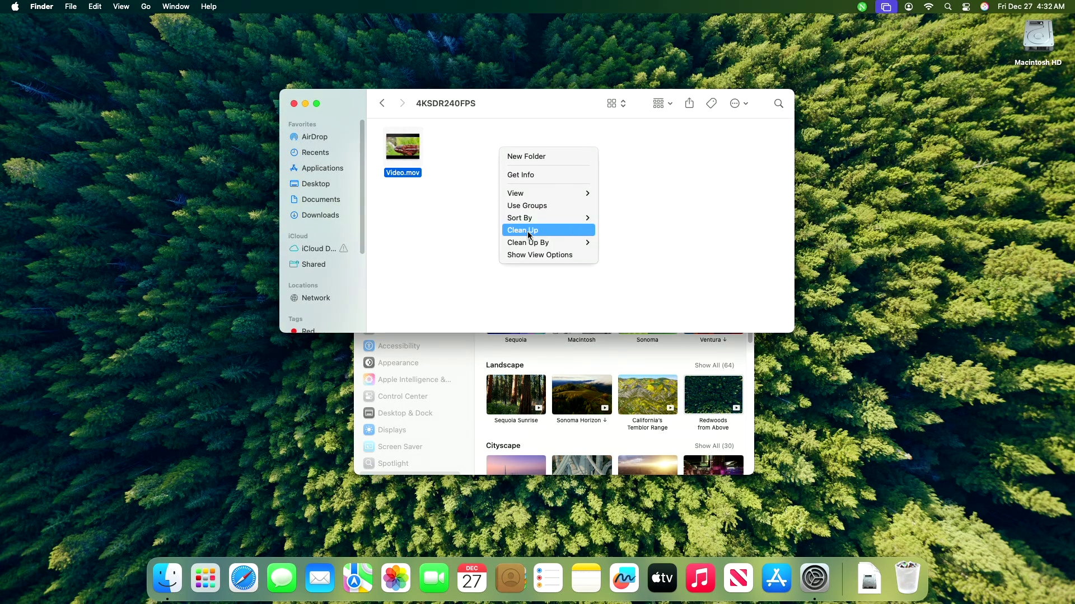
click(521, 230)
key(Return)
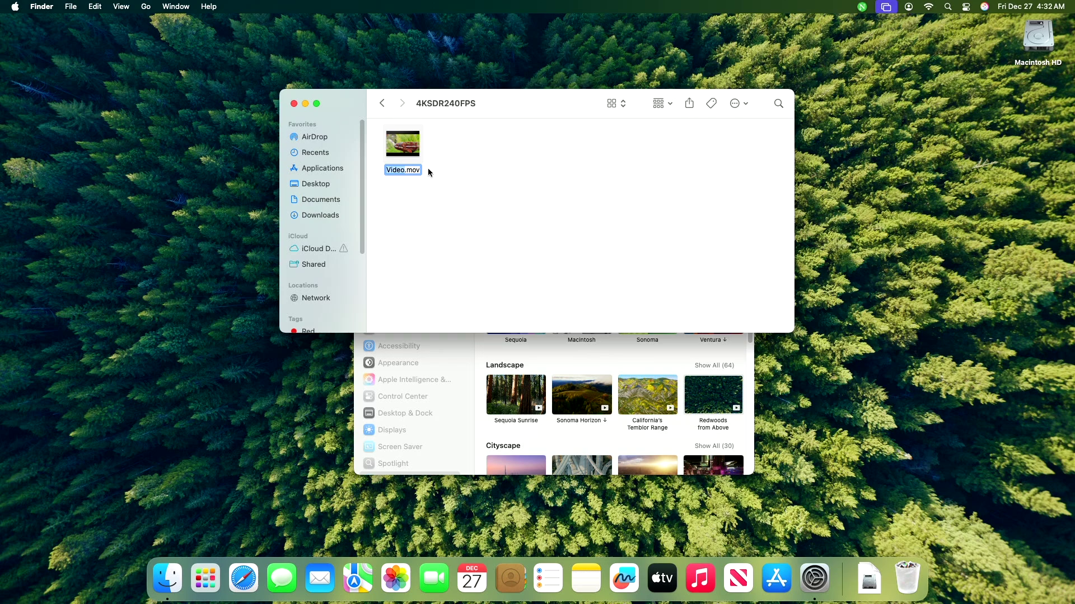
text(480C-A14B-242989107275)
key(Up)
text(AA5E82B9-289A-)
key(Return)
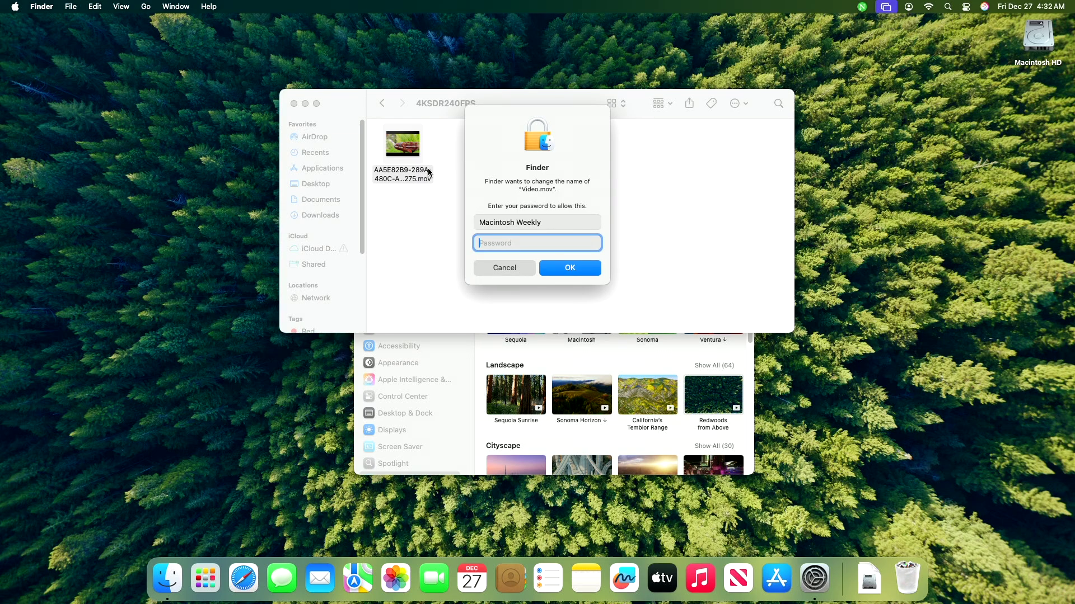
text(password)
key(Return)
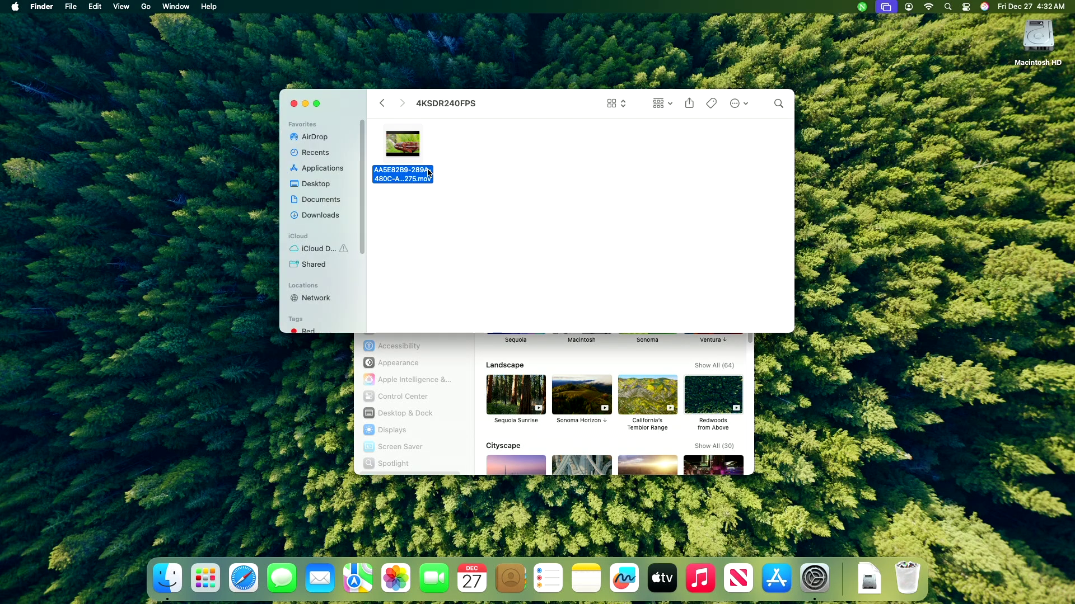
Close the 4KSDR240FPS window and empty the Trash from the Dock
click(292, 105)
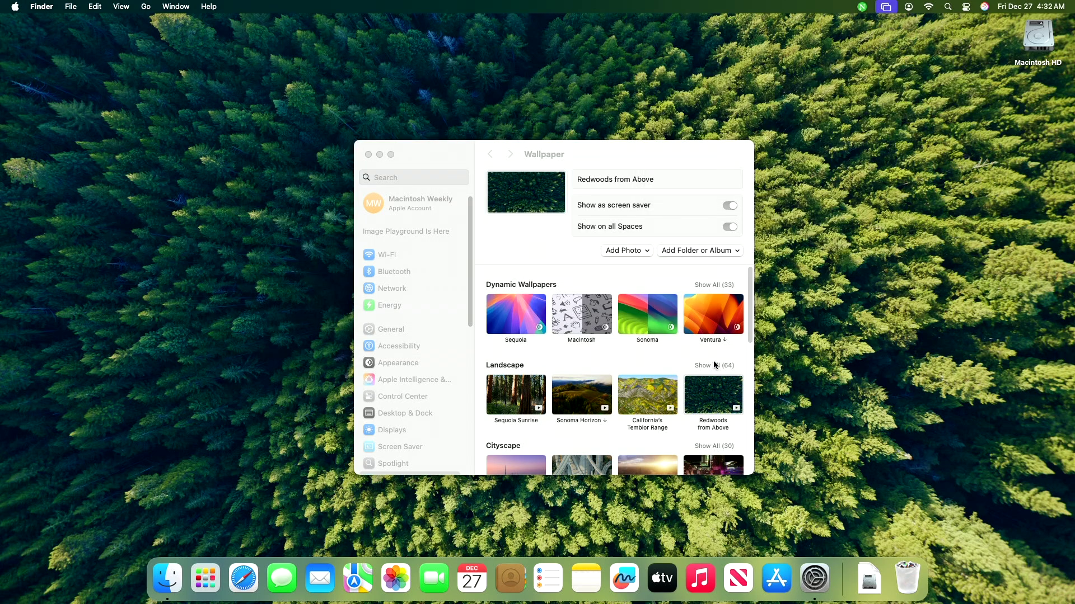
right_click(907, 575)
click(918, 536)
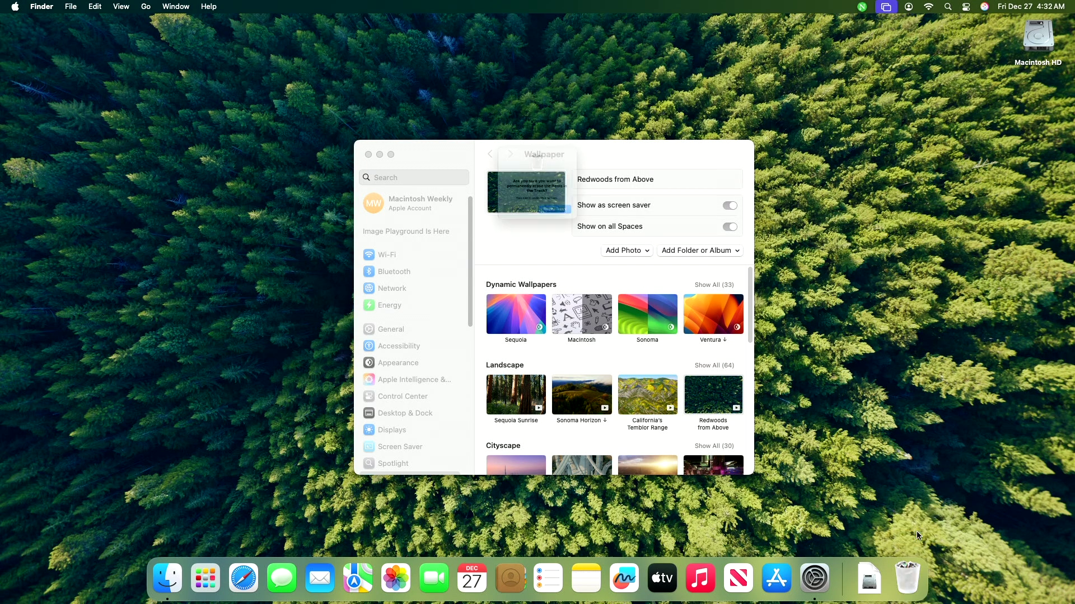
Switch between Sequoia, Sonoma and Redwoods from Above, ending on Redwoods to show the chameleon
click(518, 324)
click(519, 323)
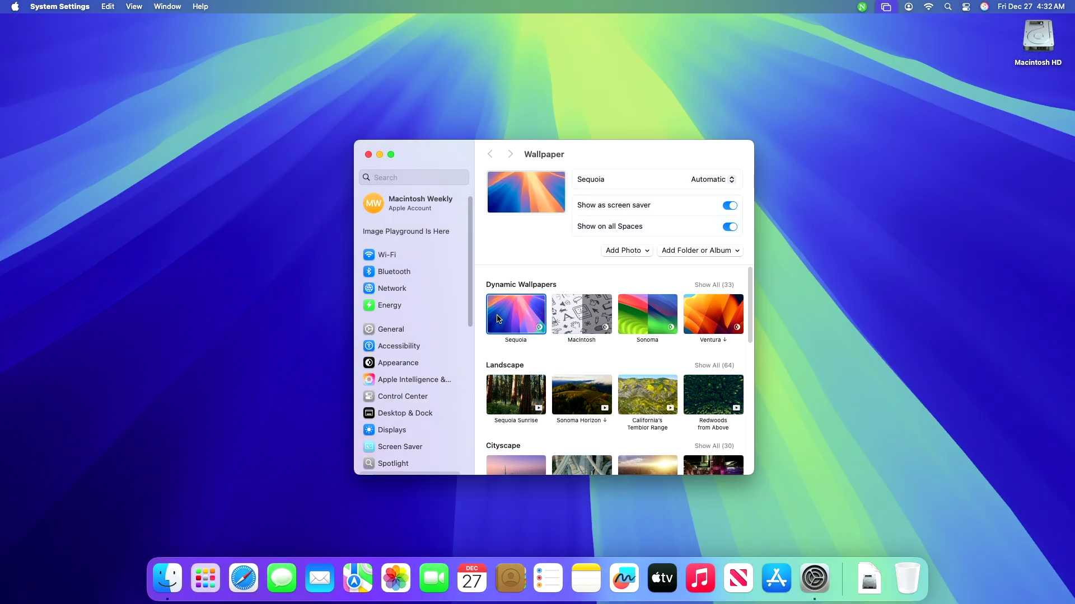
click(702, 393)
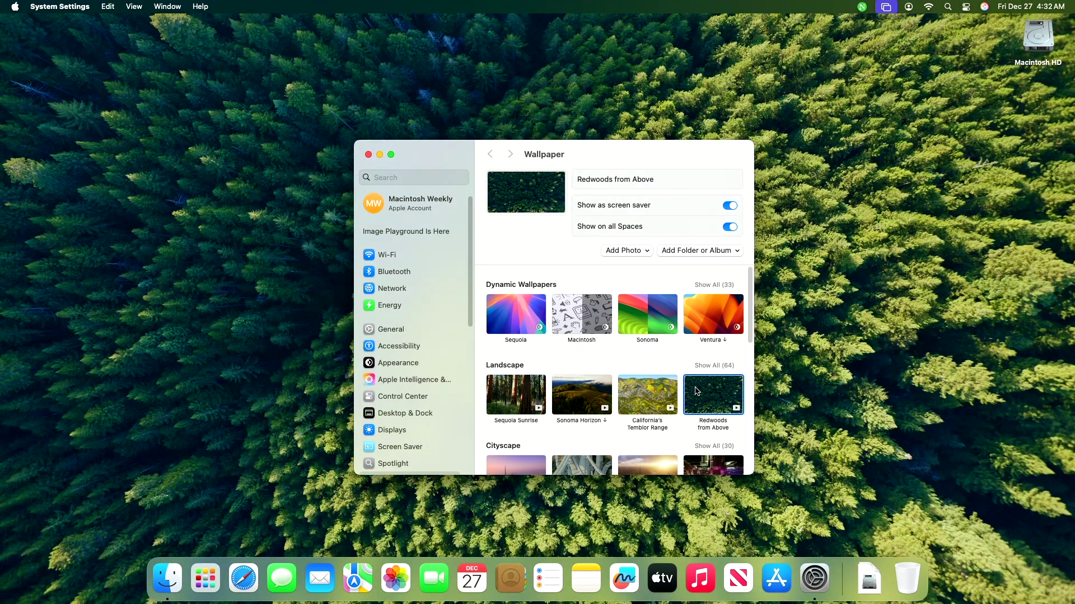
click(500, 304)
click(735, 393)
click(642, 319)
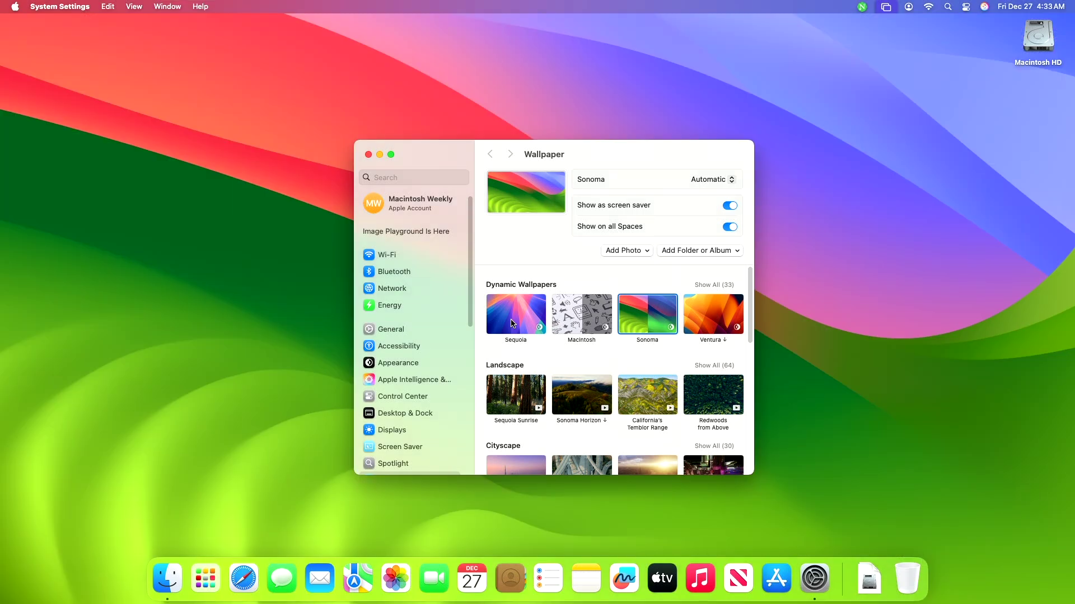
click(513, 323)
click(699, 389)
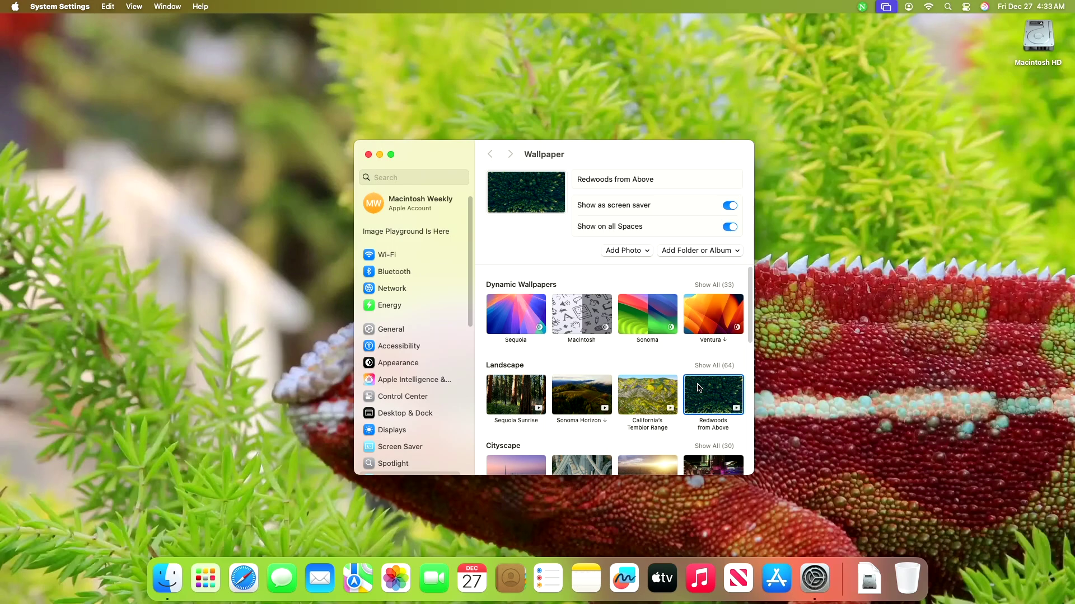
Close Wallpaper settings, lock via the Apple menu to see the chameleon clip, then unlock
click(367, 155)
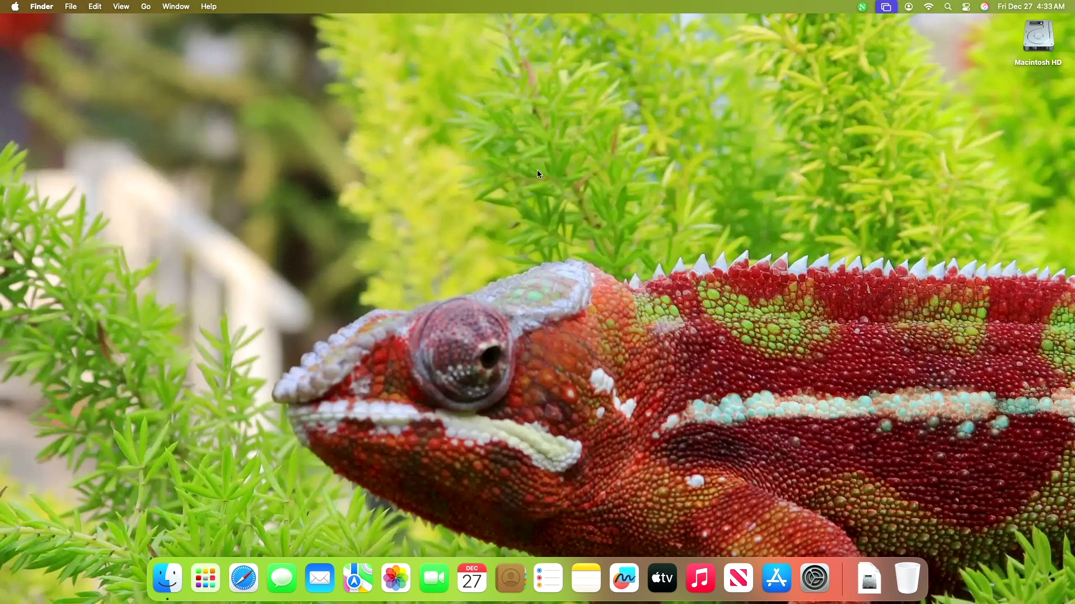
click(2, 6)
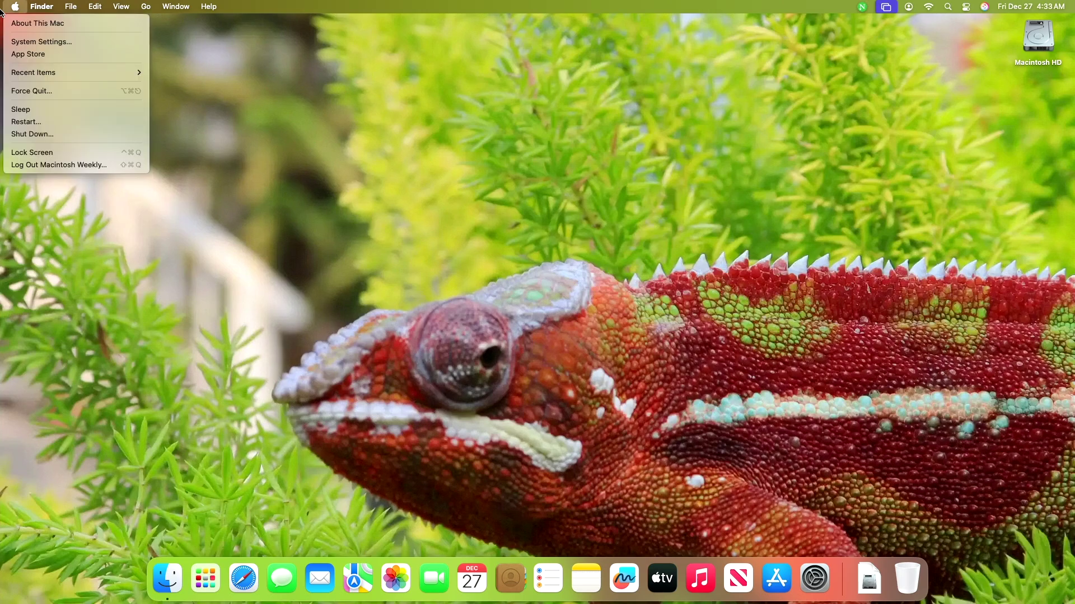
click(8, 152)
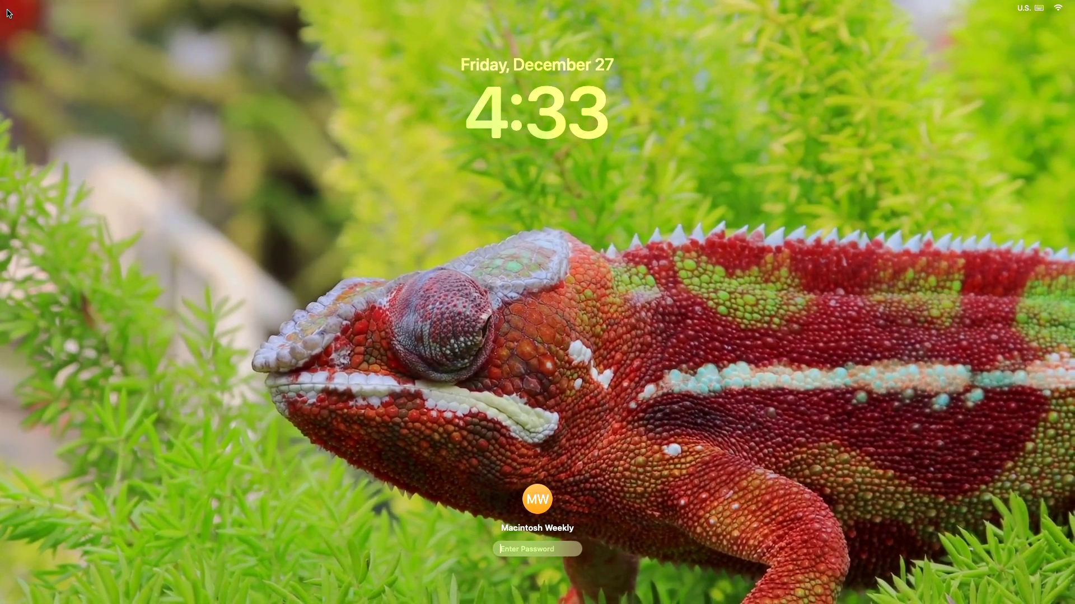
text(•)
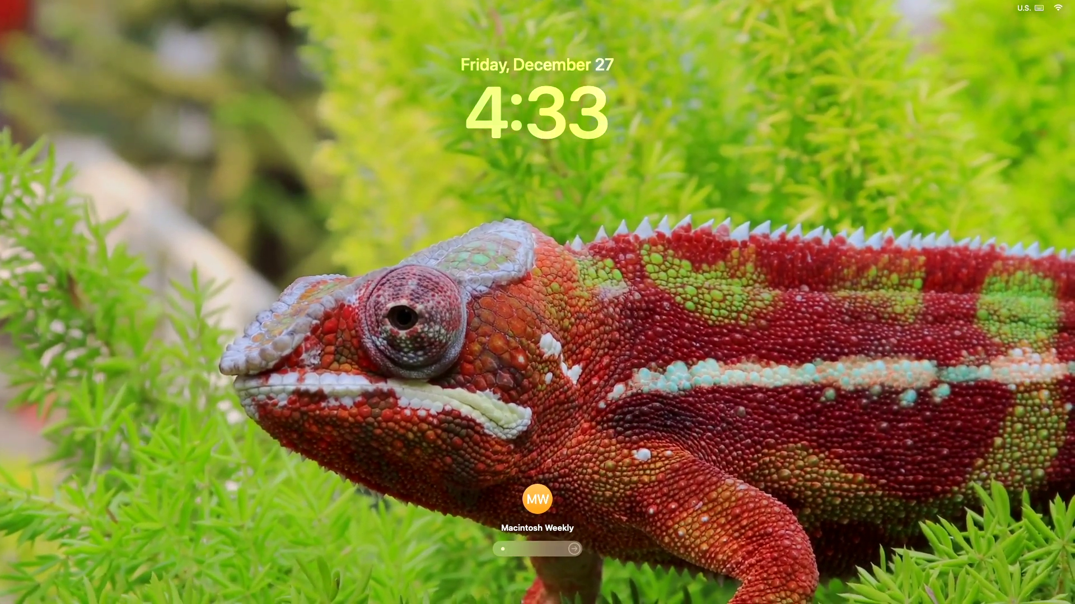
text(•)
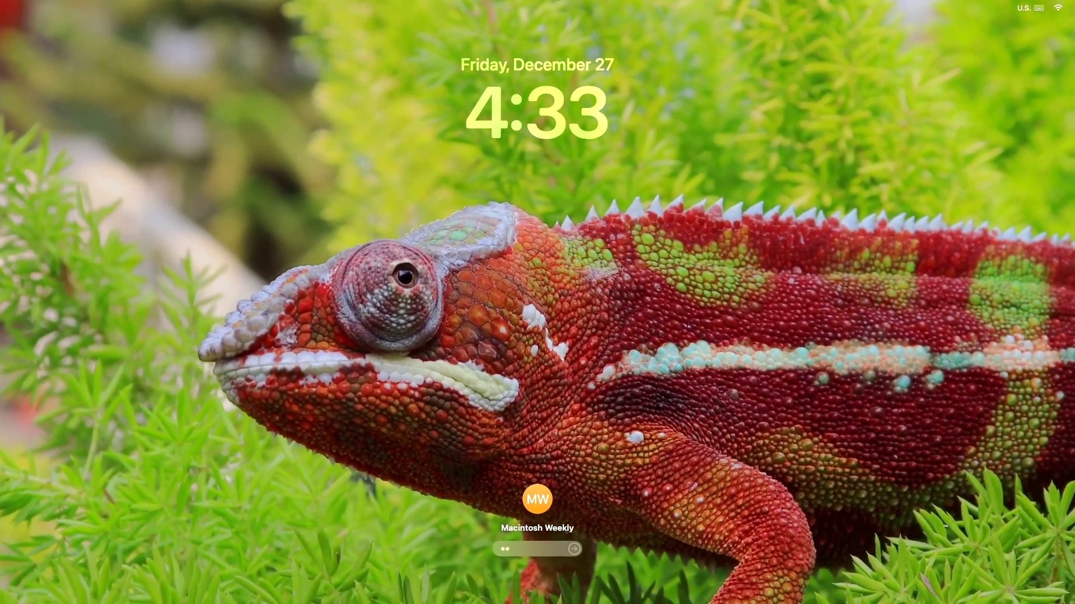
text(•)
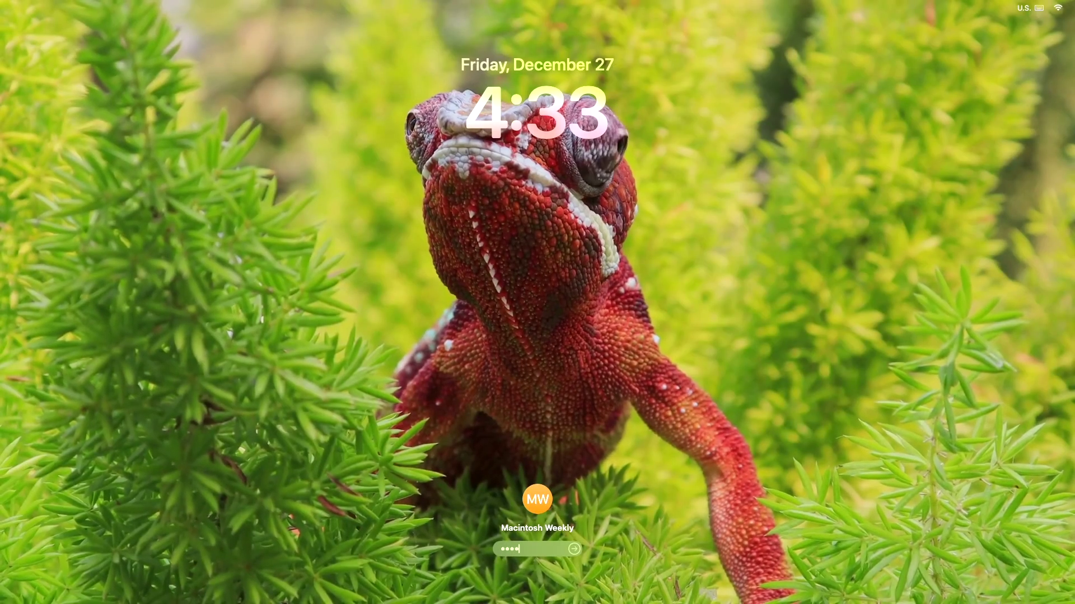
key(Return)
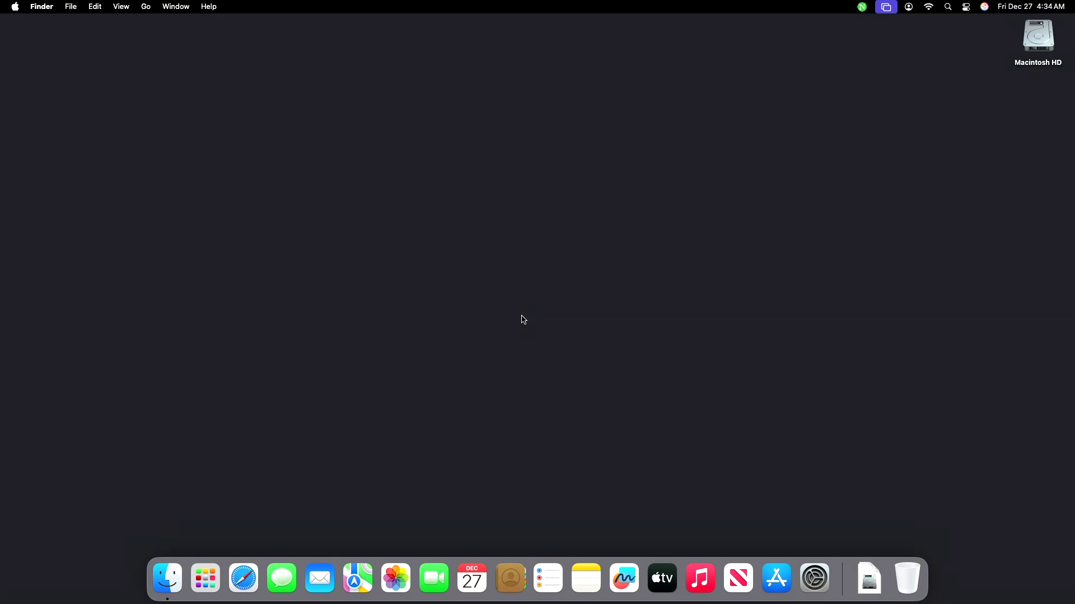
Choose Lock Screen from the Apple menu a second time
click(15, 6)
click(16, 151)
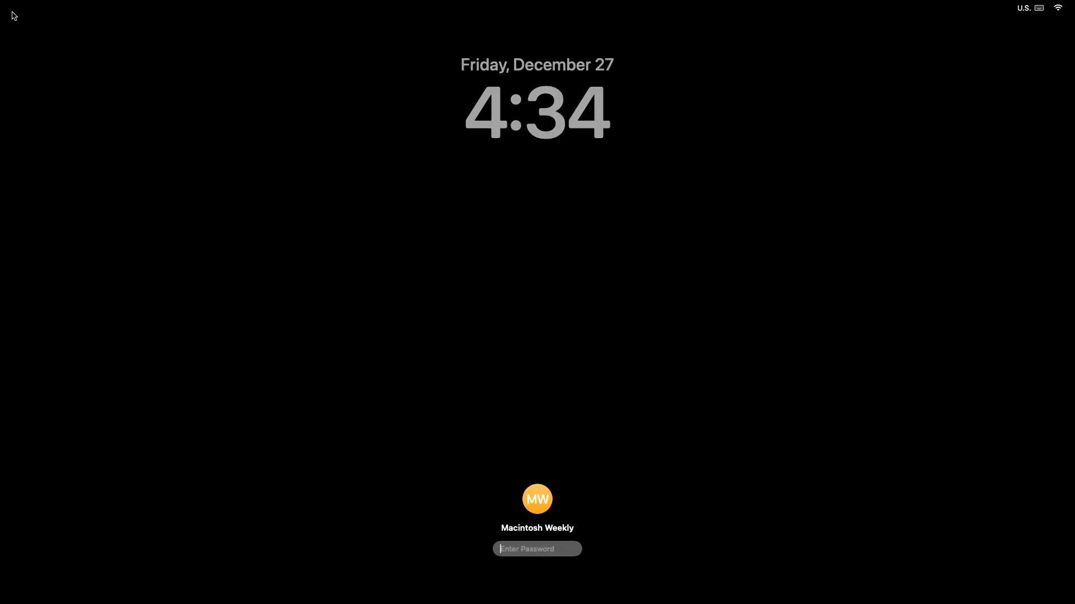